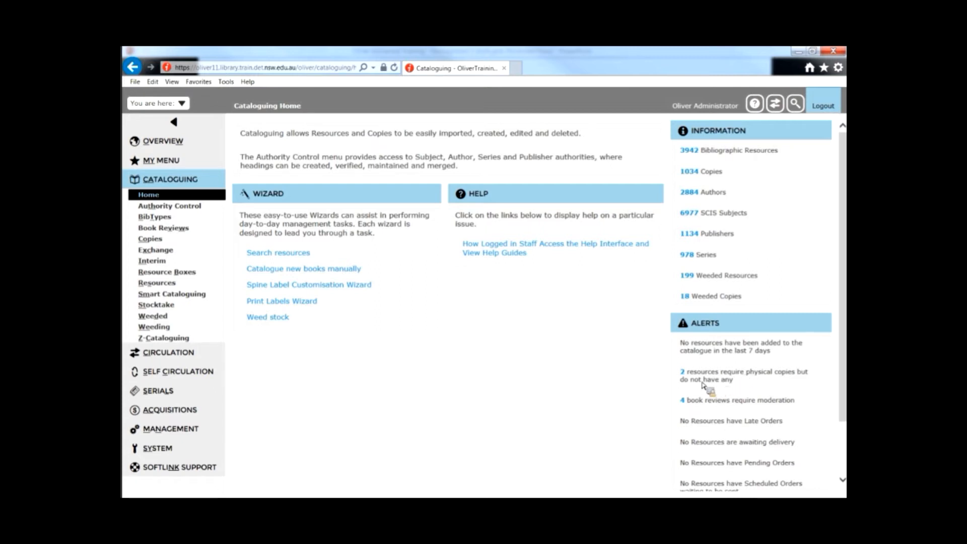
Step: Open the resource Tag Manager from the cataloguing resources area
{"action": "left_click", "coordinate": [353, 270]}
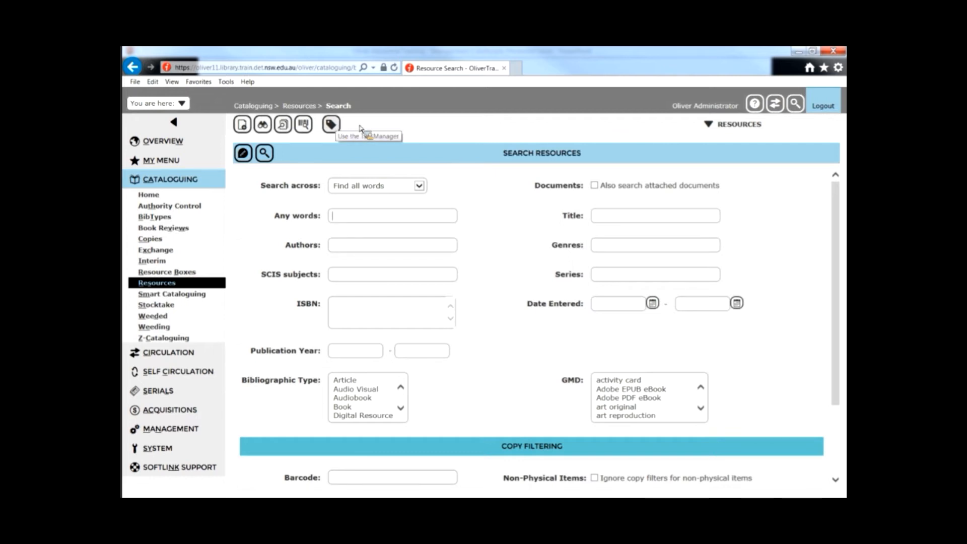
{"action": "left_click", "coordinate": [727, 125]}
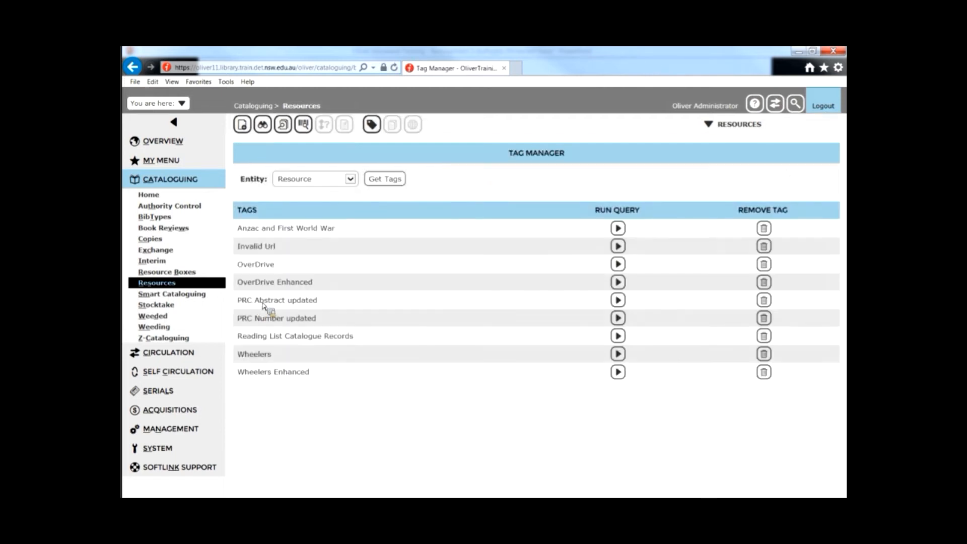
Step: Remove the PRC Abstract updated tag from the Tag Manager
{"action": "left_click_drag", "start_coordinate": [247, 303], "coordinate": [292, 321]}
{"action": "left_click", "coordinate": [291, 321]}
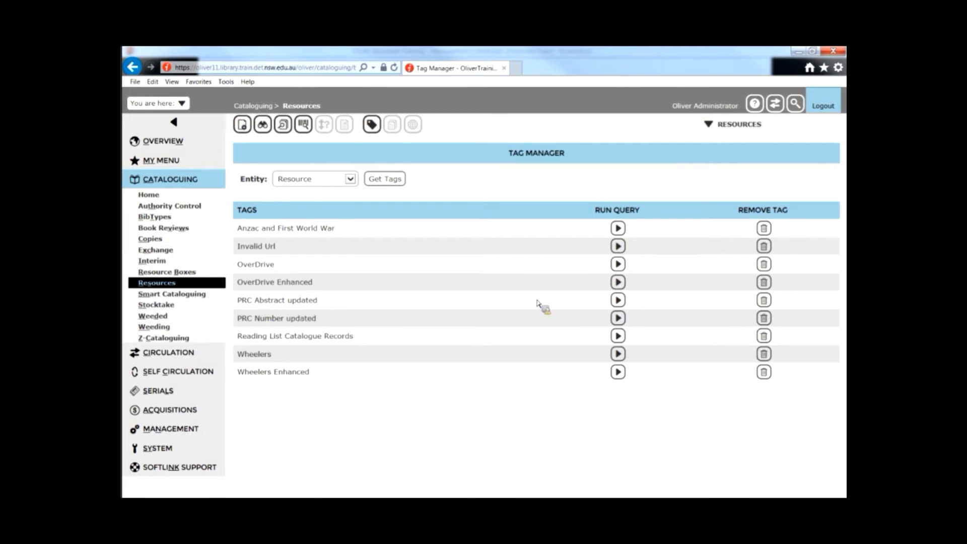
{"action": "left_click", "coordinate": [618, 301]}
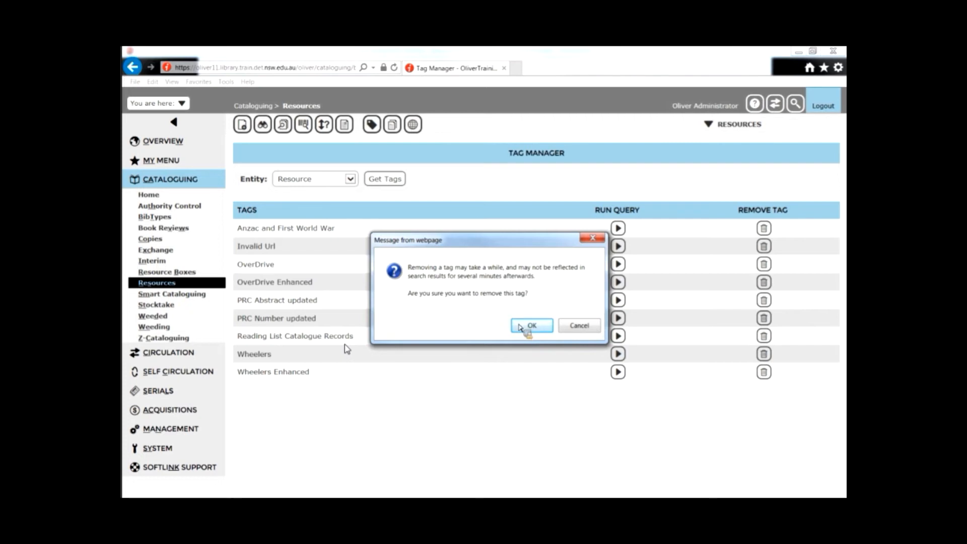
{"action": "left_click", "coordinate": [521, 327]}
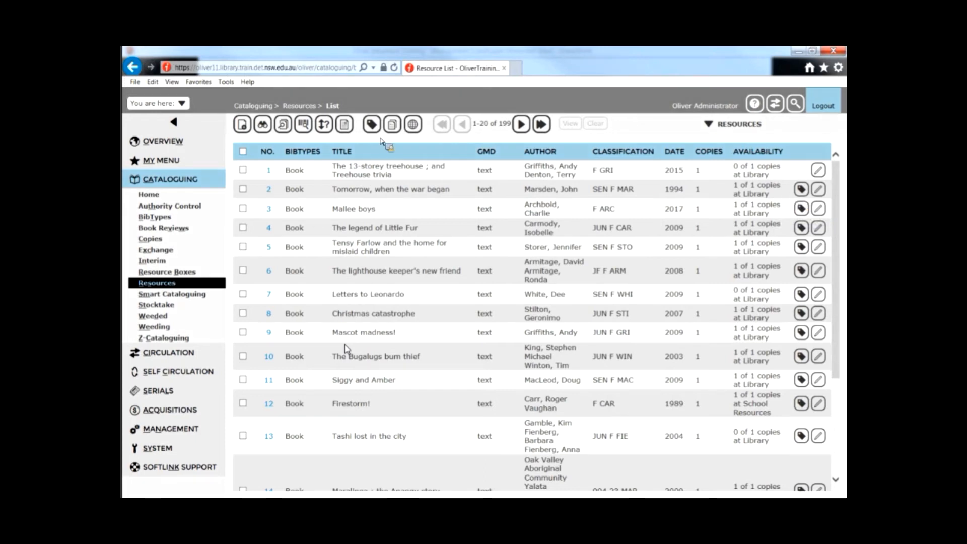
Step: Search resources for the word anzac, limited to the Book bibliographic type
{"action": "left_click", "coordinate": [376, 130]}
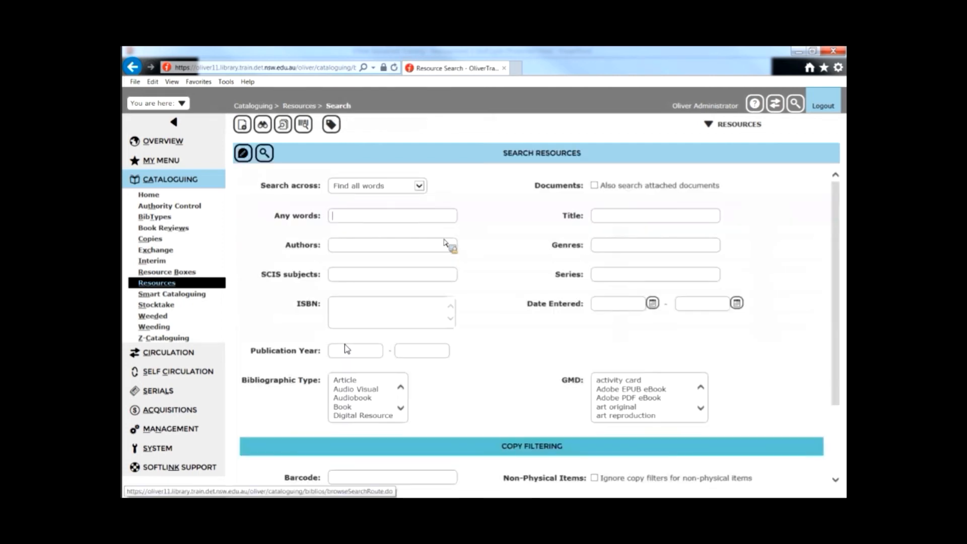
{"action": "type", "text": "anzac"}
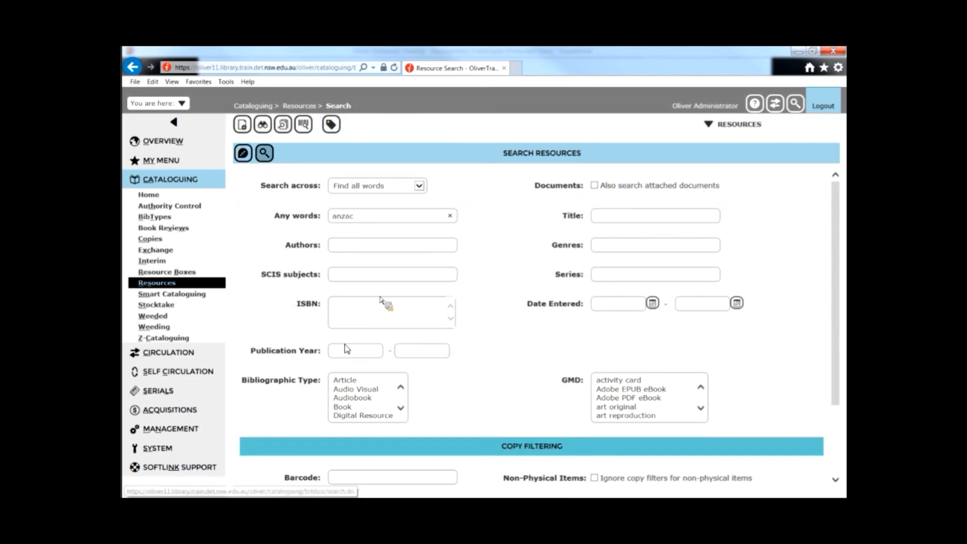
{"action": "left_click", "coordinate": [353, 406]}
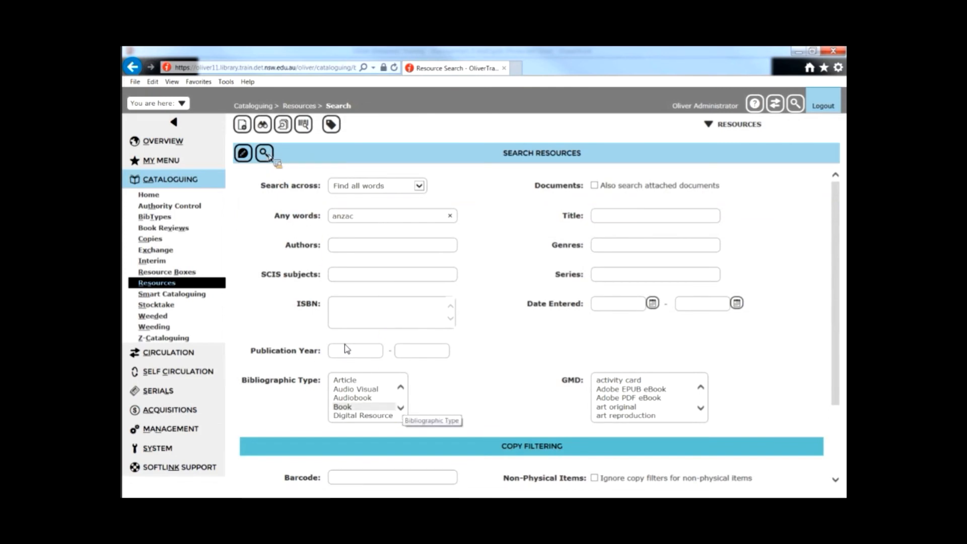
{"action": "left_click", "coordinate": [267, 155]}
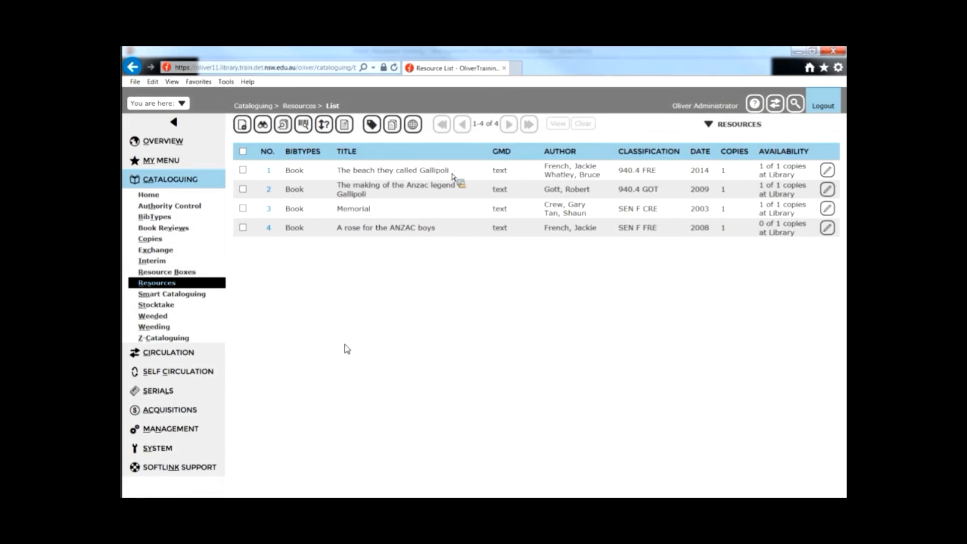
Step: Open the record for The beach they called Gallipoli and examine its details down to the Tags field
{"action": "left_click", "coordinate": [270, 173]}
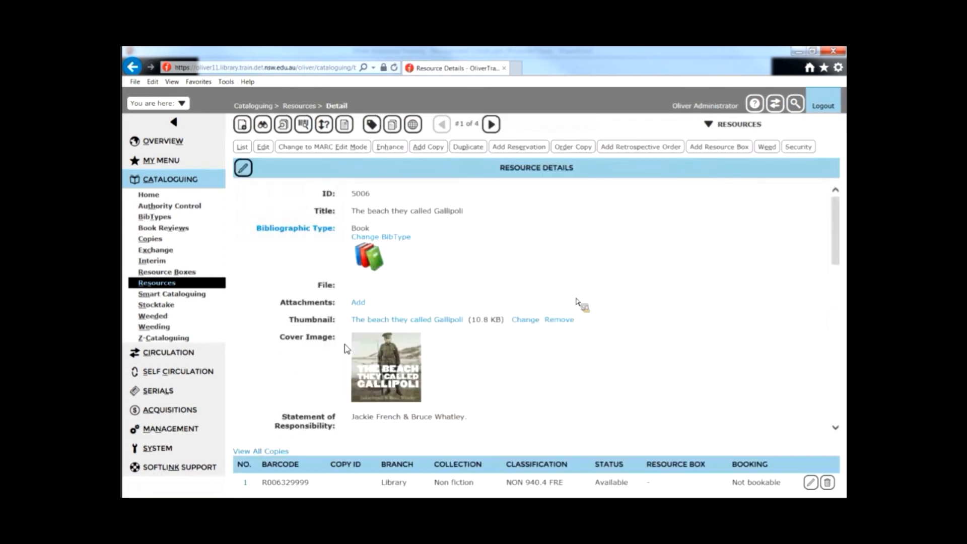
{"action": "scroll", "coordinate": [577, 303], "scroll_direction": "down", "scroll_amount": 2}
{"action": "scroll", "coordinate": [577, 303], "scroll_direction": "down", "scroll_amount": 7}
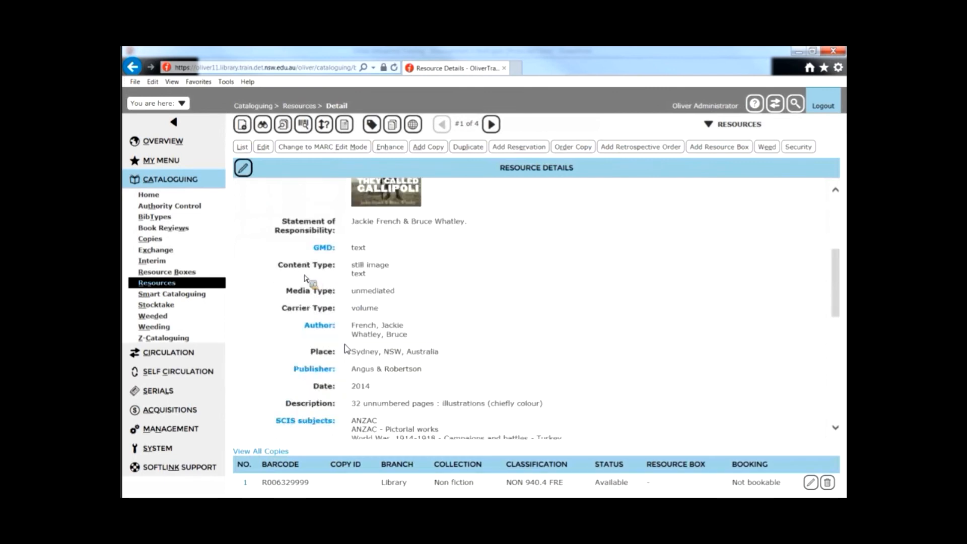
{"action": "scroll", "coordinate": [304, 260], "scroll_direction": "down", "scroll_amount": 4}
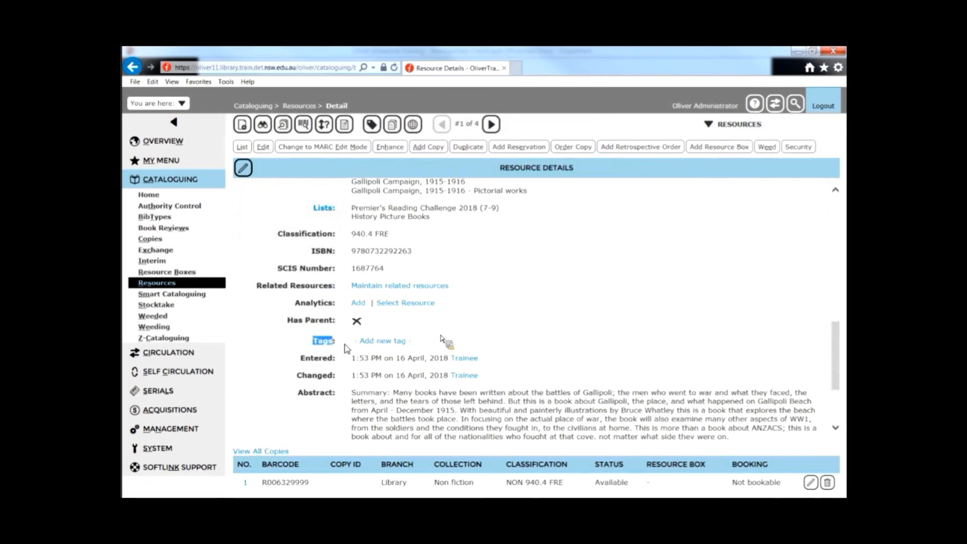
Step: Create a new tag named Term 1 - Anzac display and add it to this resource
{"action": "left_click", "coordinate": [527, 125]}
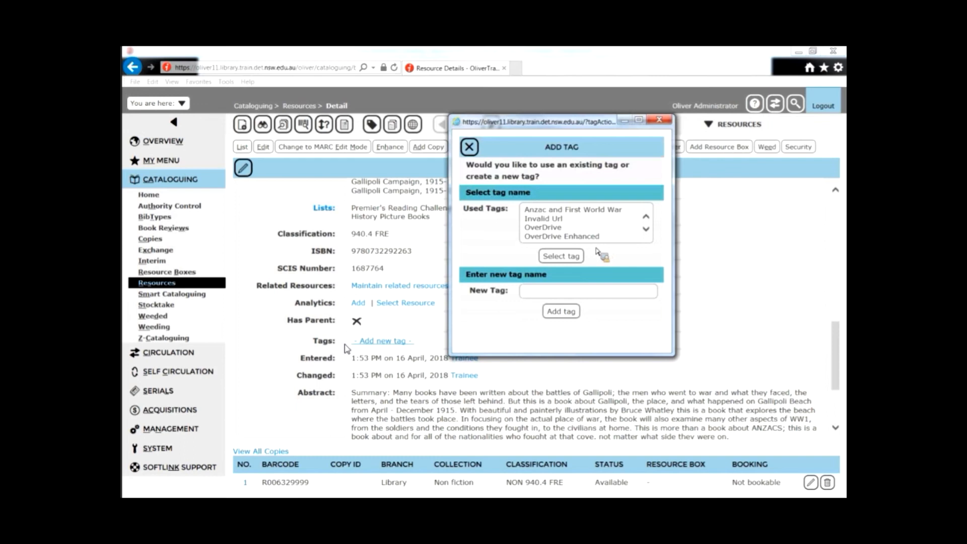
{"action": "left_click", "coordinate": [563, 295]}
{"action": "type", "text": "Term 1 - Anzac dispoa"}
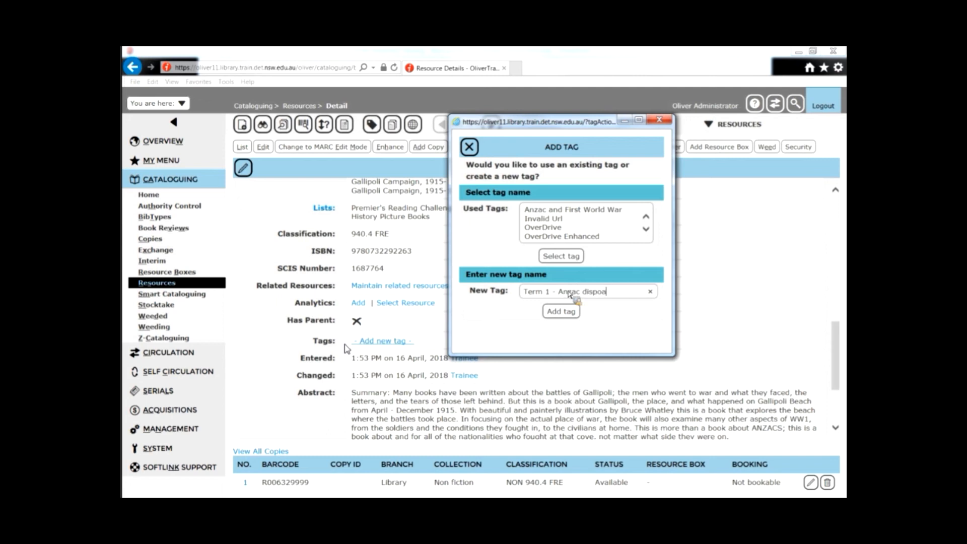
{"action": "type", "text": "lay"}
{"action": "left_click", "coordinate": [560, 311]}
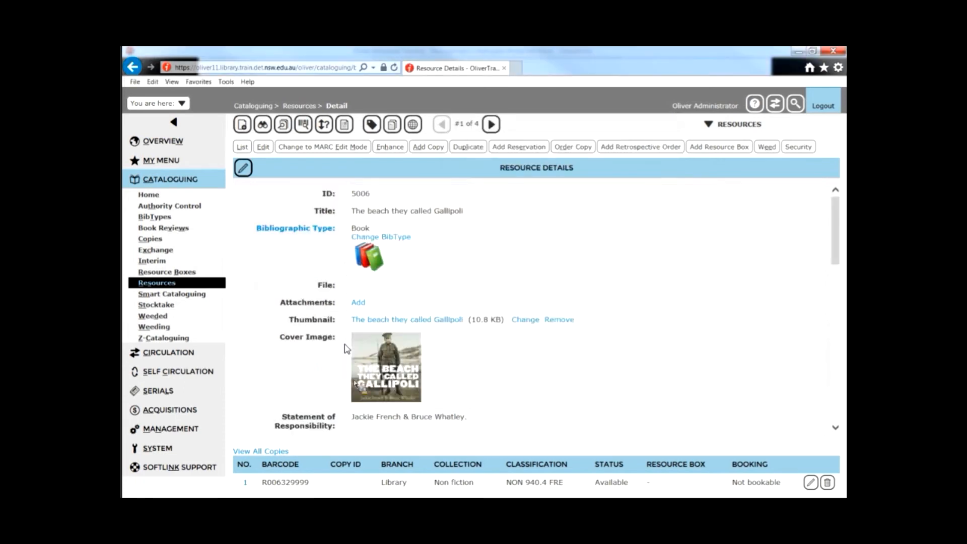
Step: Review the record's tags and return to the search result list
{"action": "scroll", "coordinate": [386, 385], "scroll_direction": "down", "scroll_amount": 2}
{"action": "scroll", "coordinate": [387, 385], "scroll_direction": "down", "scroll_amount": 6}
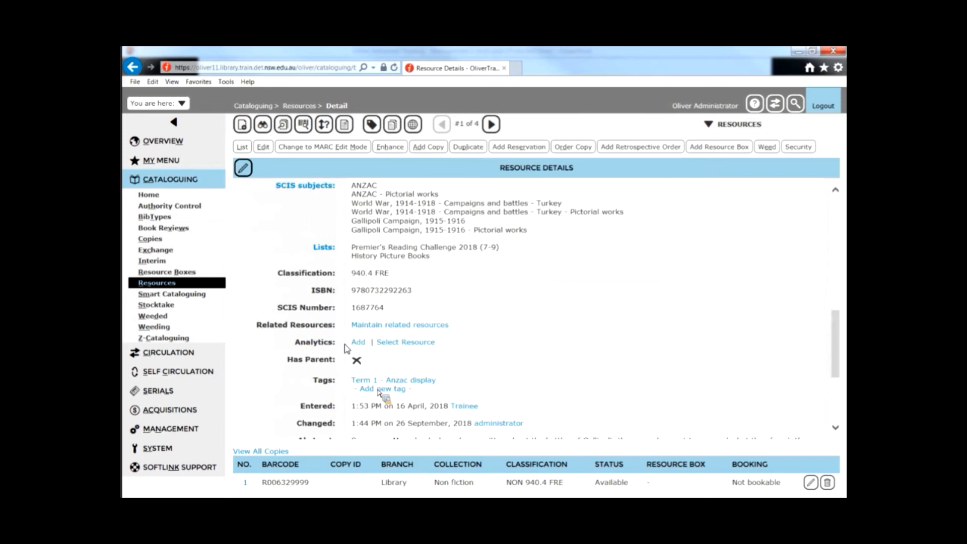
{"action": "left_click", "coordinate": [244, 151]}
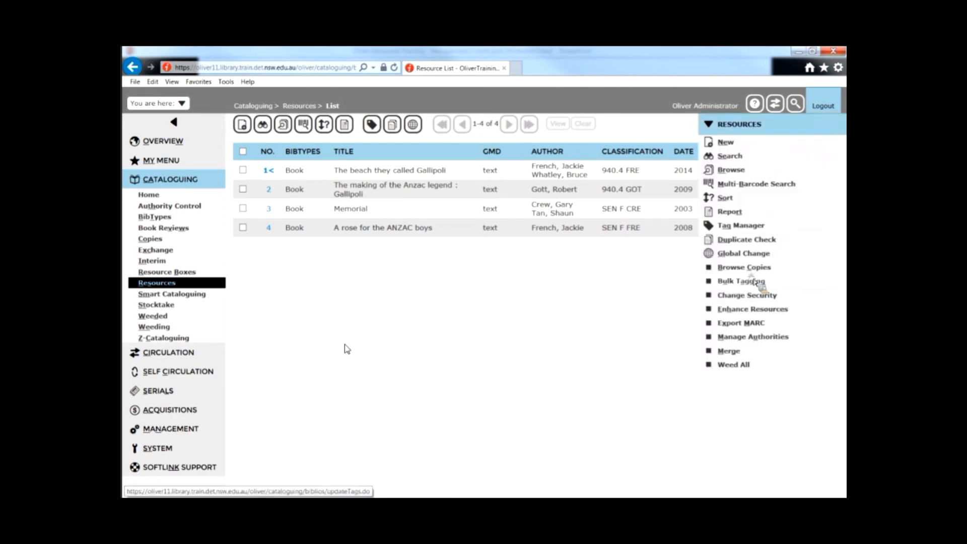
Step: Bulk tag all resources in the current search result with the existing Term 1 - Anzac display tag
{"action": "left_click", "coordinate": [740, 281]}
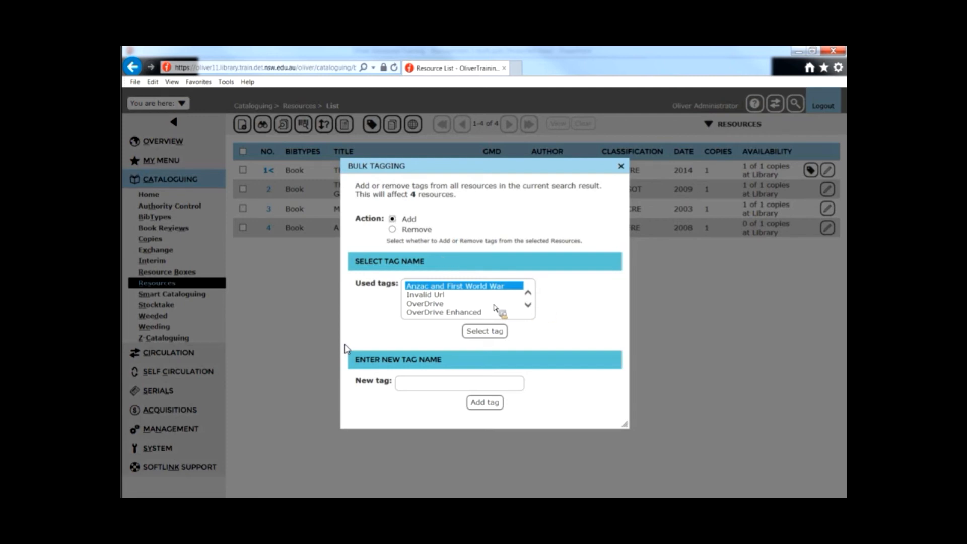
{"action": "scroll", "coordinate": [527, 302], "scroll_direction": "down", "scroll_amount": 3}
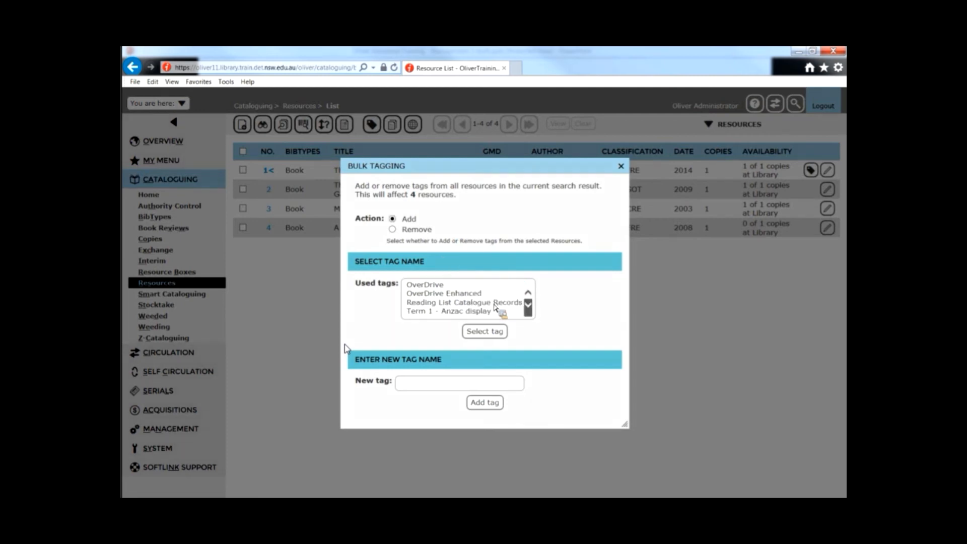
{"action": "left_click", "coordinate": [514, 303]}
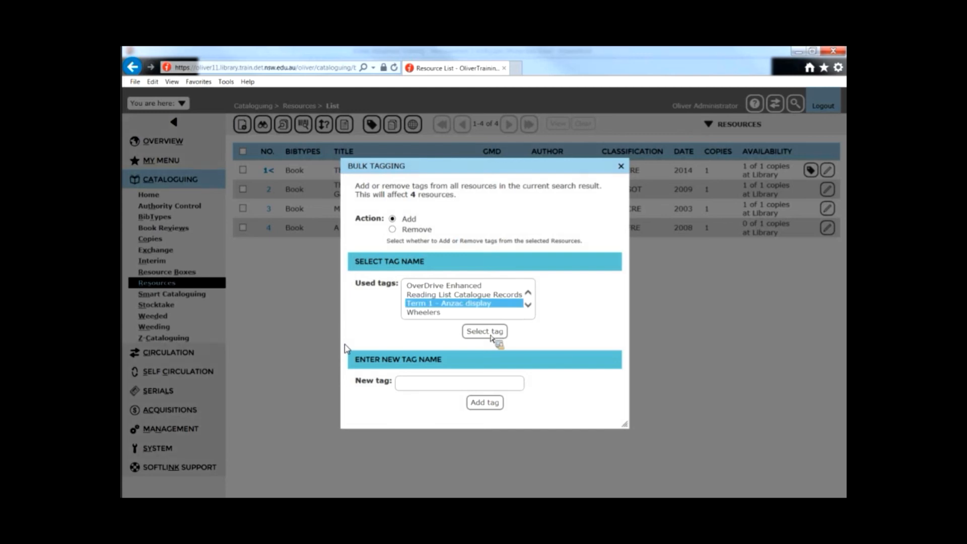
{"action": "left_click", "coordinate": [491, 335]}
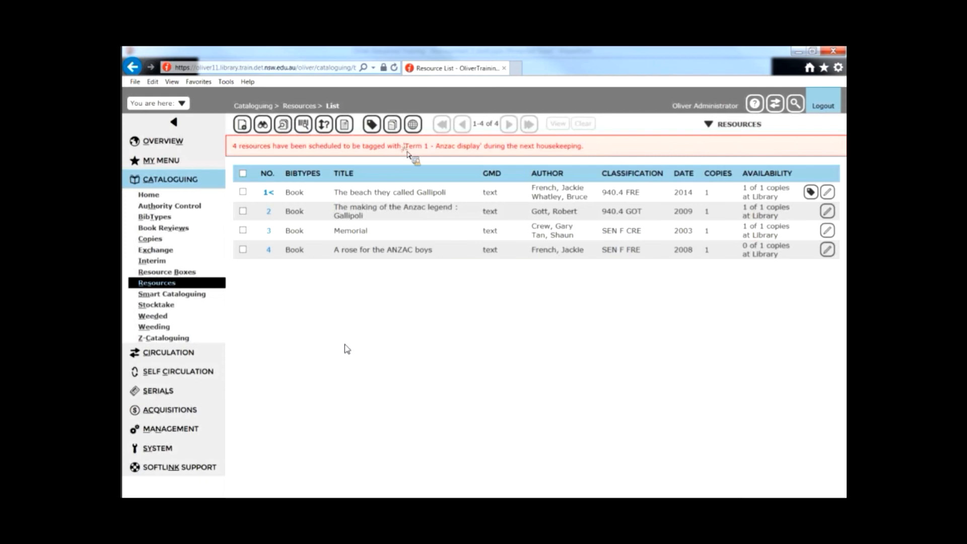
Step: Open the Term 1 - Anzac display tag editing view from the first resource's tag
{"action": "left_click_drag", "start_coordinate": [239, 146], "coordinate": [584, 146]}
{"action": "left_click", "coordinate": [598, 148]}
{"action": "mouse_move", "coordinate": [812, 197]}
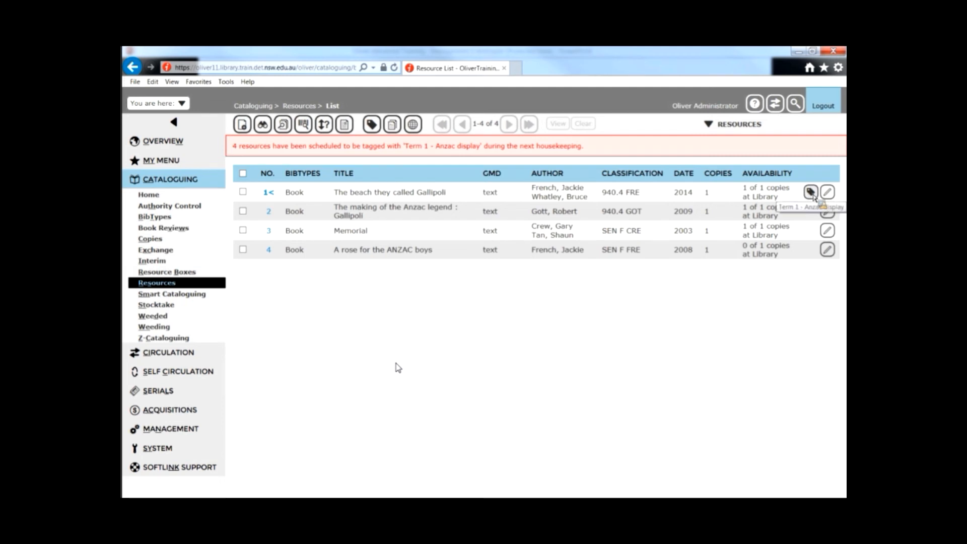
{"action": "left_click", "coordinate": [811, 192]}
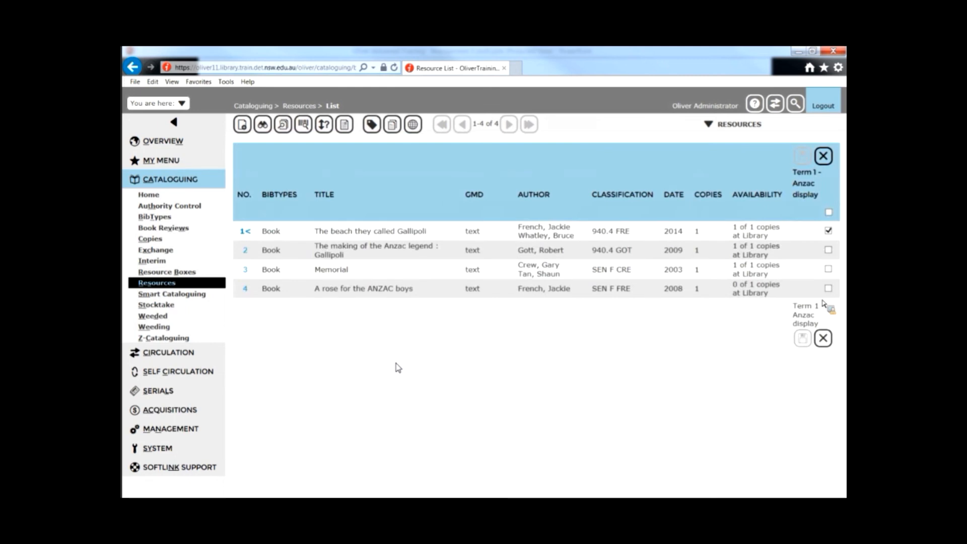
Step: Tick all four resources for Term 1 - Anzac display, save the tagging, and close the tag view
{"action": "left_click", "coordinate": [829, 269]}
{"action": "left_click", "coordinate": [830, 214]}
{"action": "left_click", "coordinate": [830, 214]}
{"action": "left_click", "coordinate": [828, 212]}
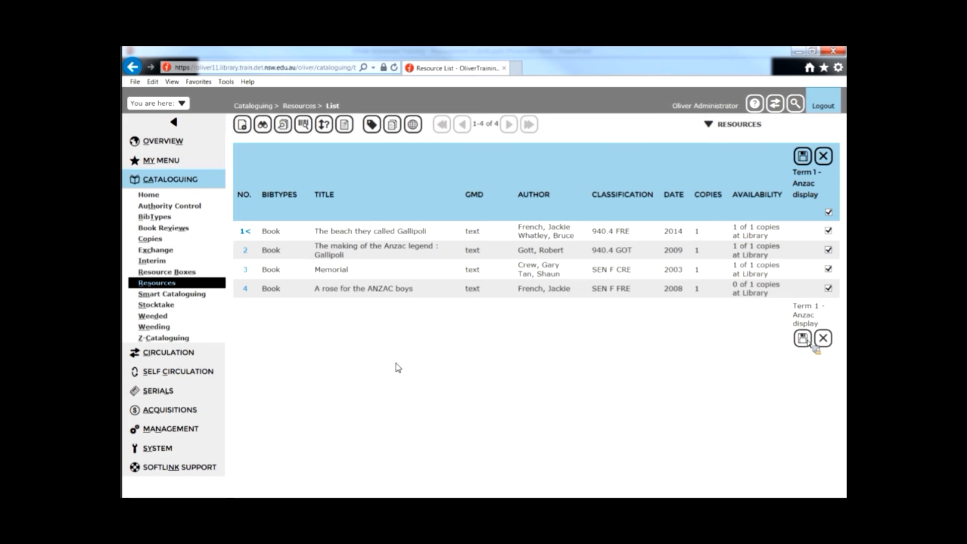
{"action": "left_click", "coordinate": [805, 339]}
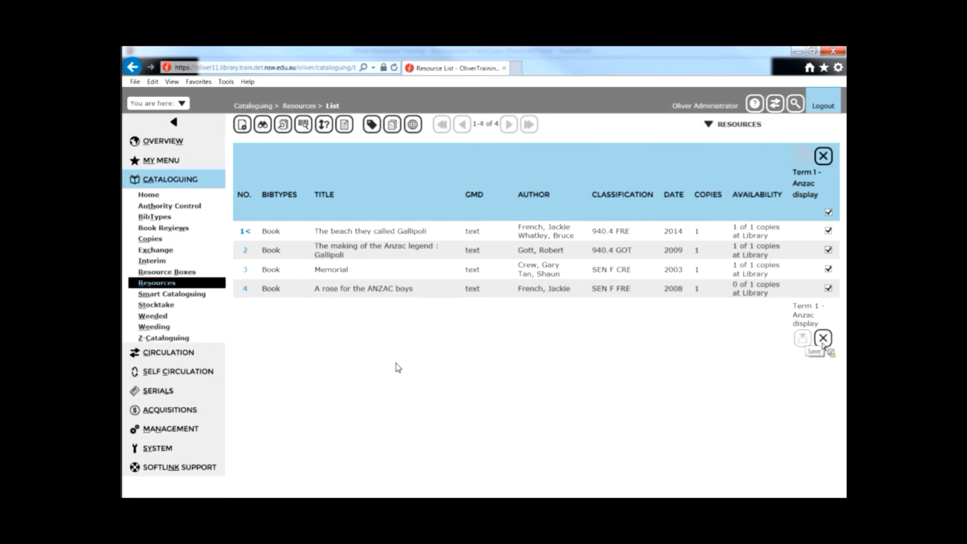
{"action": "left_click", "coordinate": [823, 156]}
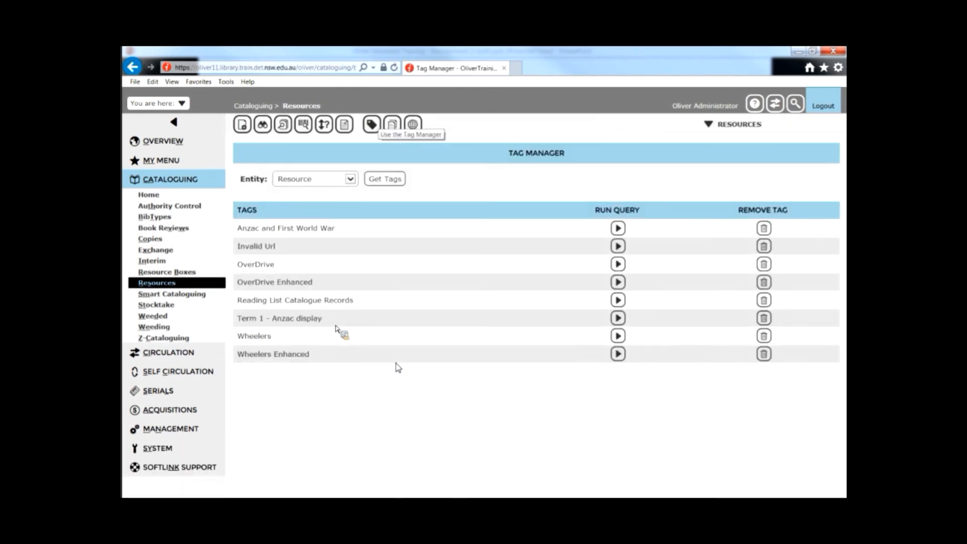
Step: Run the Term 1 - Anzac display tag query from the Tag Manager to list its resources
{"action": "left_click_drag", "start_coordinate": [386, 325], "coordinate": [627, 319]}
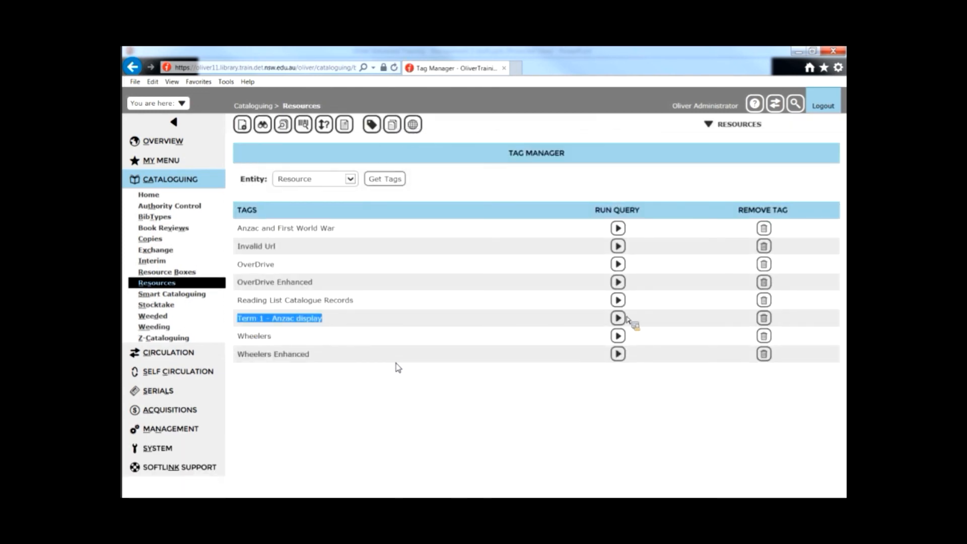
{"action": "left_click", "coordinate": [626, 318]}
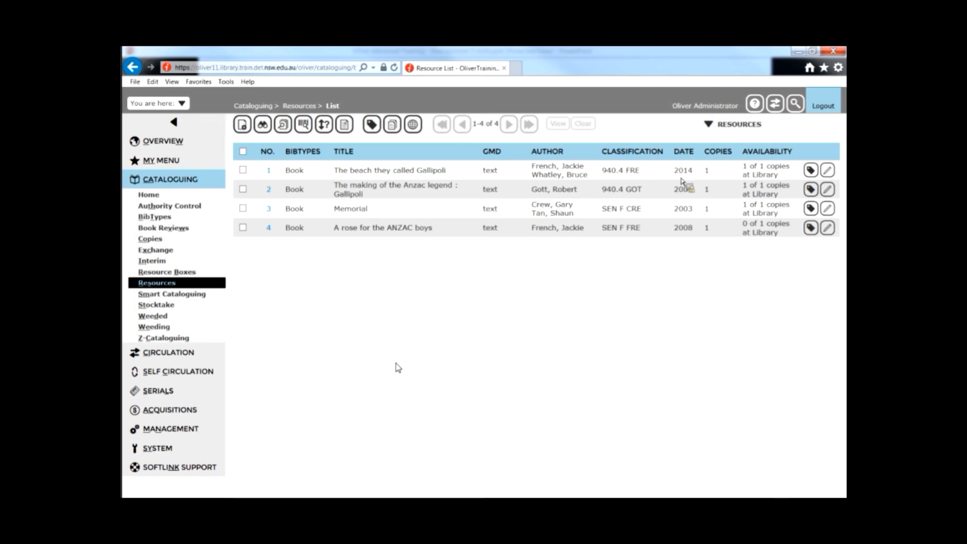
{"action": "left_click", "coordinate": [375, 129]}
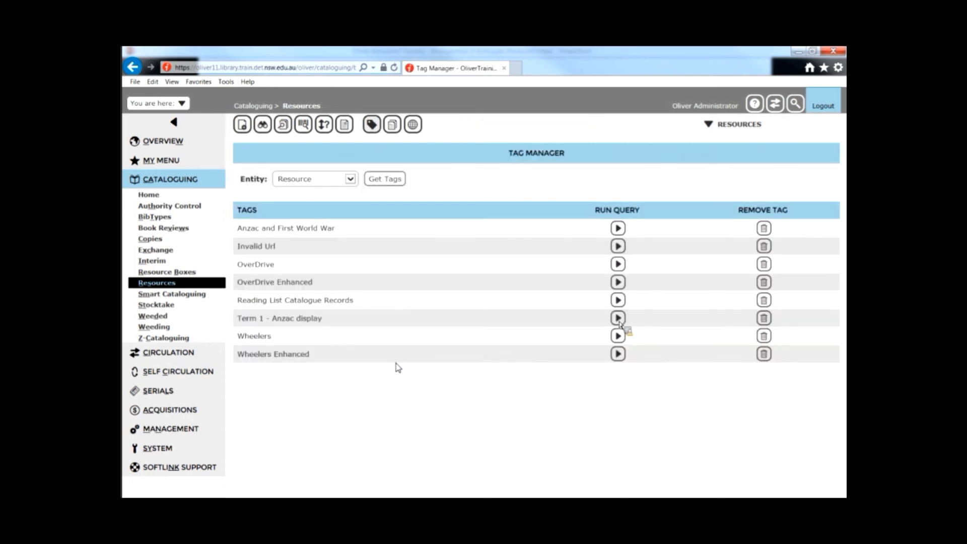
{"action": "left_click", "coordinate": [618, 318]}
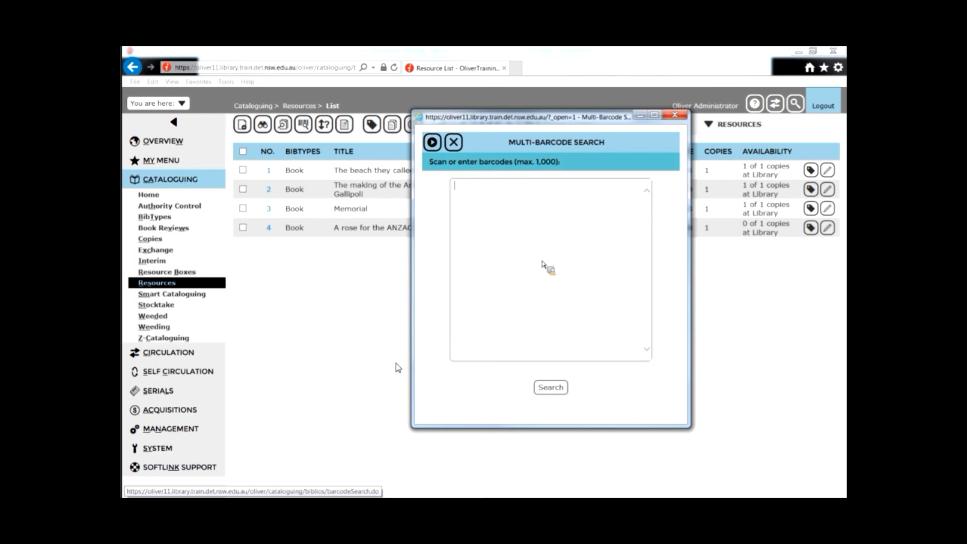
Step: Run a multi-barcode search for R000679999 and R002019999
{"action": "type", "text": "R000679999"}
{"action": "key", "text": "Return"}
{"action": "type", "text": "R002019999"}
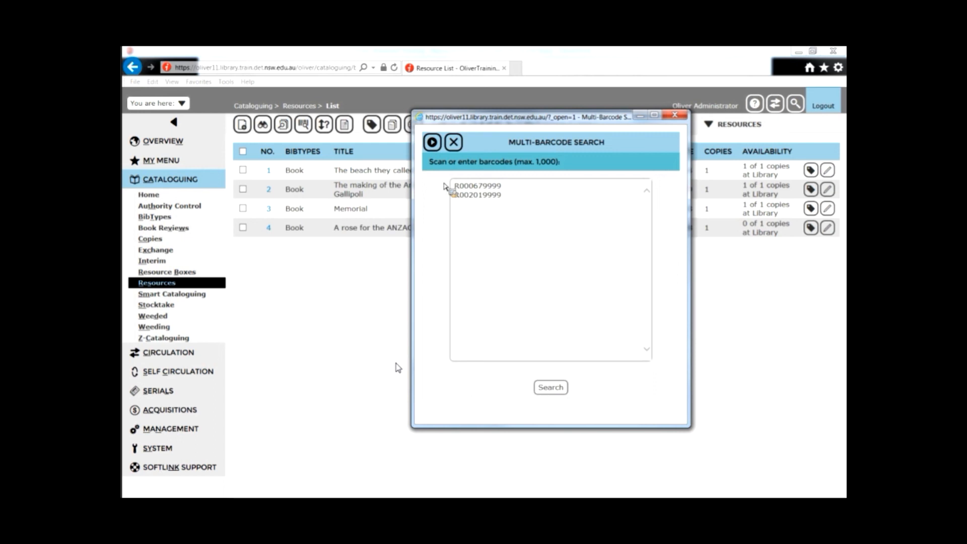
{"action": "key", "text": "Tab"}
{"action": "key", "text": "Return"}
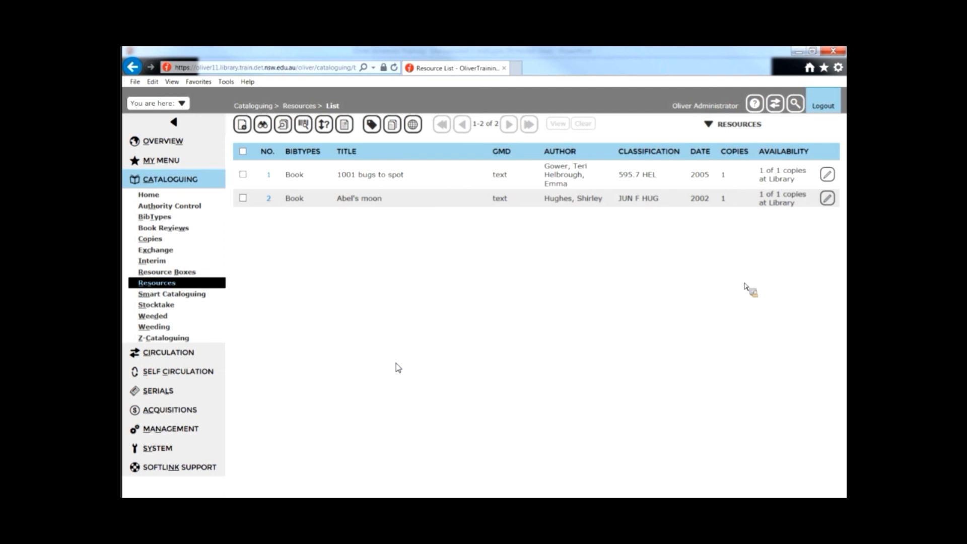
Step: Add the List authority term "Term 1 - Anzac studies" to both search results with expiry date 30/05/2019 and save
{"action": "mouse_move", "coordinate": [751, 131]}
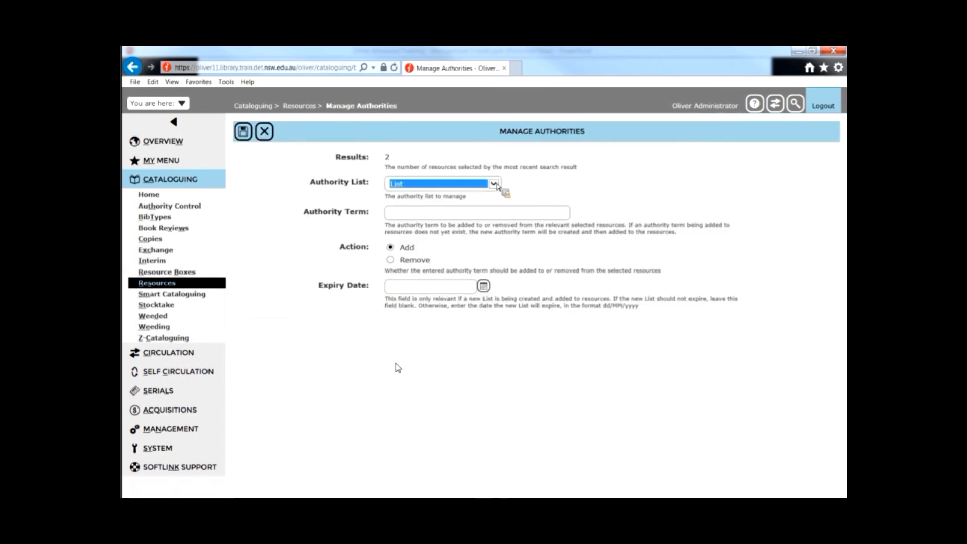
{"action": "left_click", "coordinate": [494, 185]}
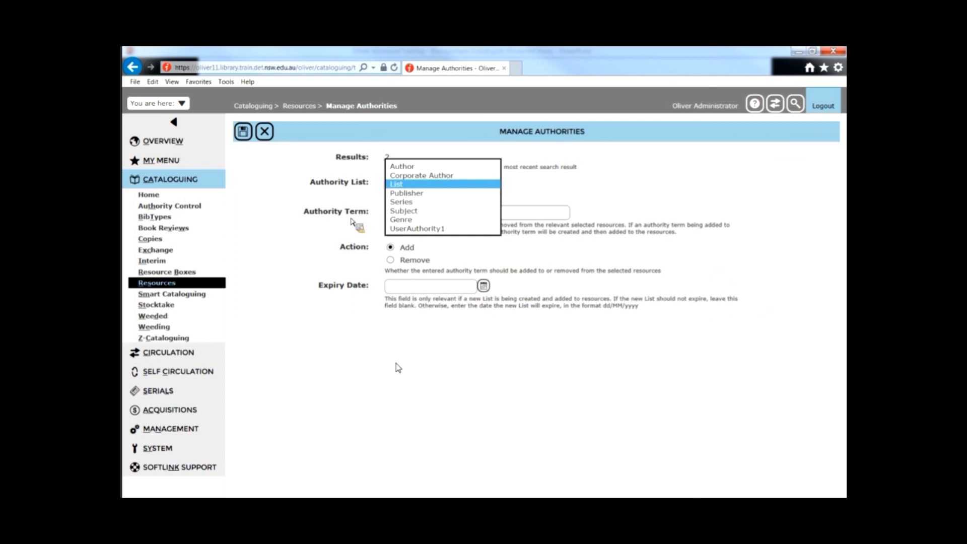
{"action": "left_click", "coordinate": [397, 219]}
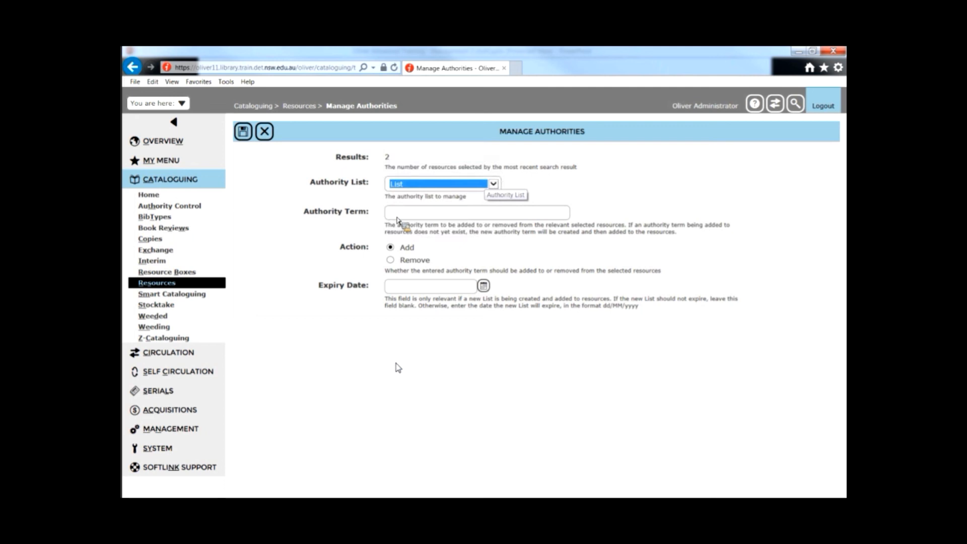
{"action": "left_click", "coordinate": [397, 217]}
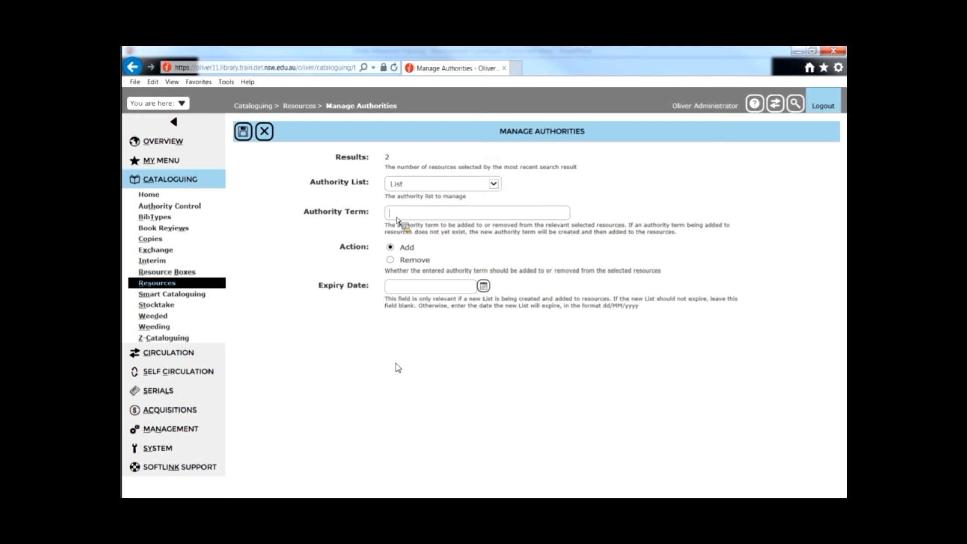
{"action": "type", "text": "Term 1 - Anzac studies"}
{"action": "type", "text": "30/05/2018"}
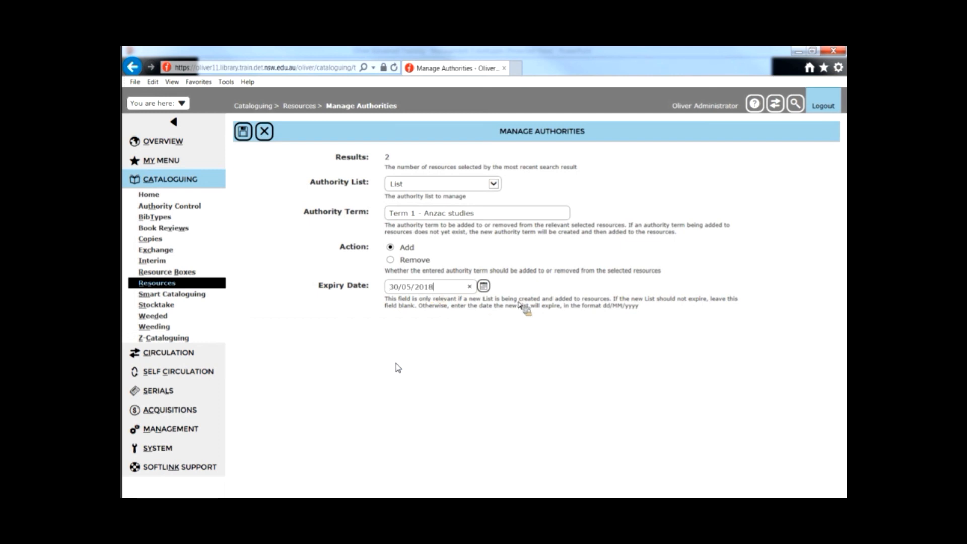
{"action": "key", "text": "BackSpace"}
{"action": "type", "text": "9"}
{"action": "left_click", "coordinate": [243, 132]}
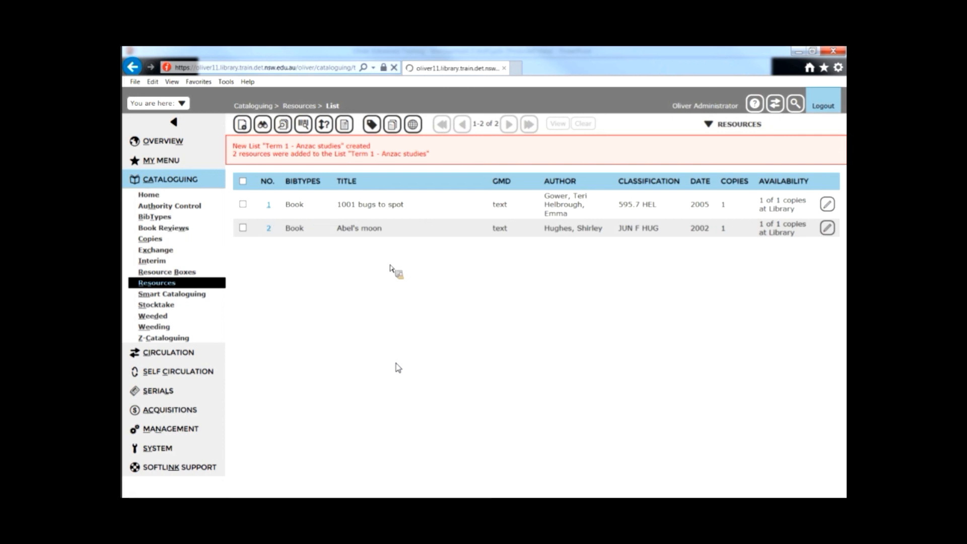
Step: Review the first resource's lists, then open the library search portal's Reading lists page to find the new list
{"action": "scroll", "coordinate": [310, 315], "scroll_direction": "down", "scroll_amount": 8}
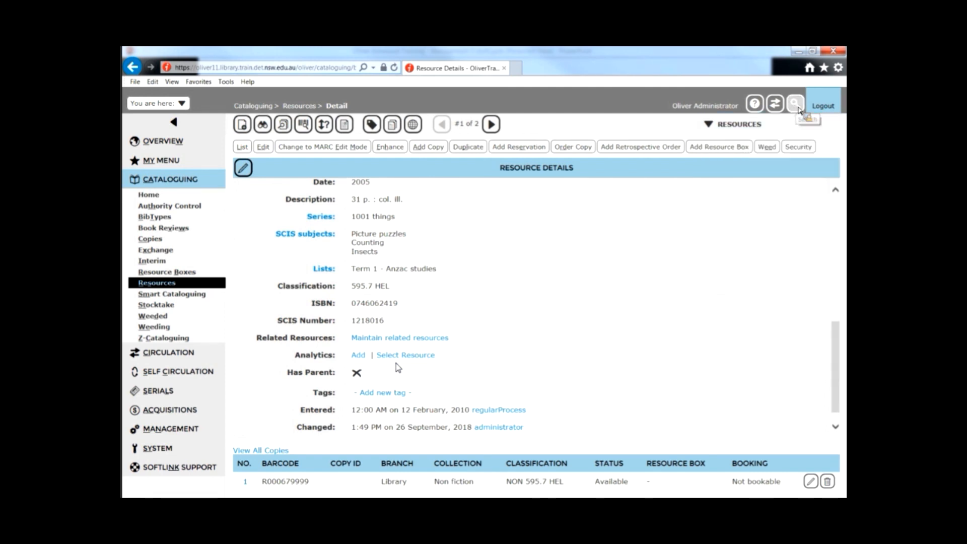
{"action": "left_click", "coordinate": [798, 108]}
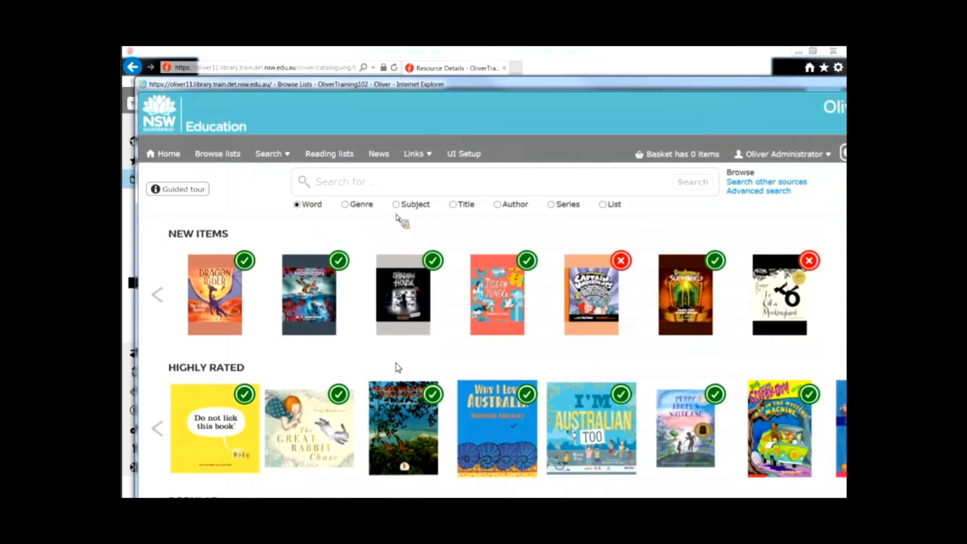
{"action": "left_click", "coordinate": [329, 154]}
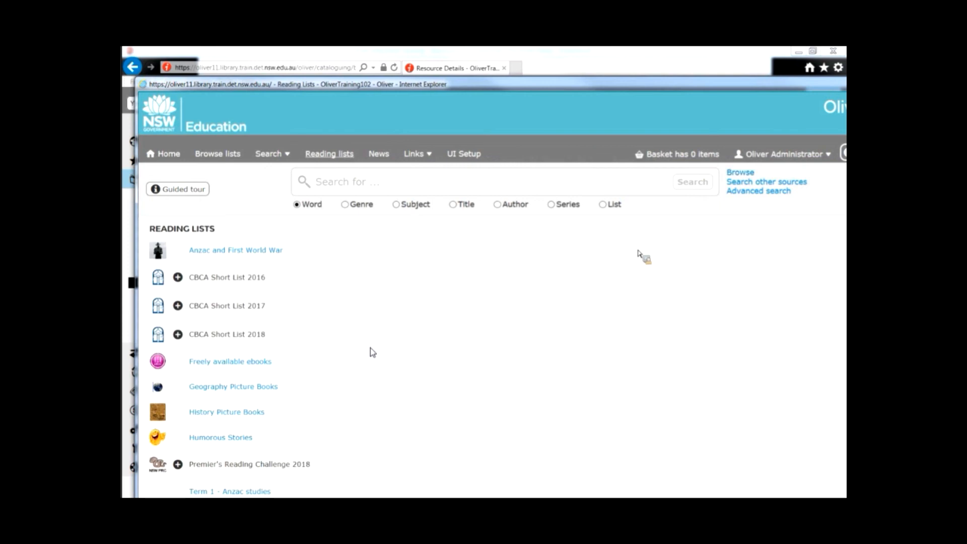